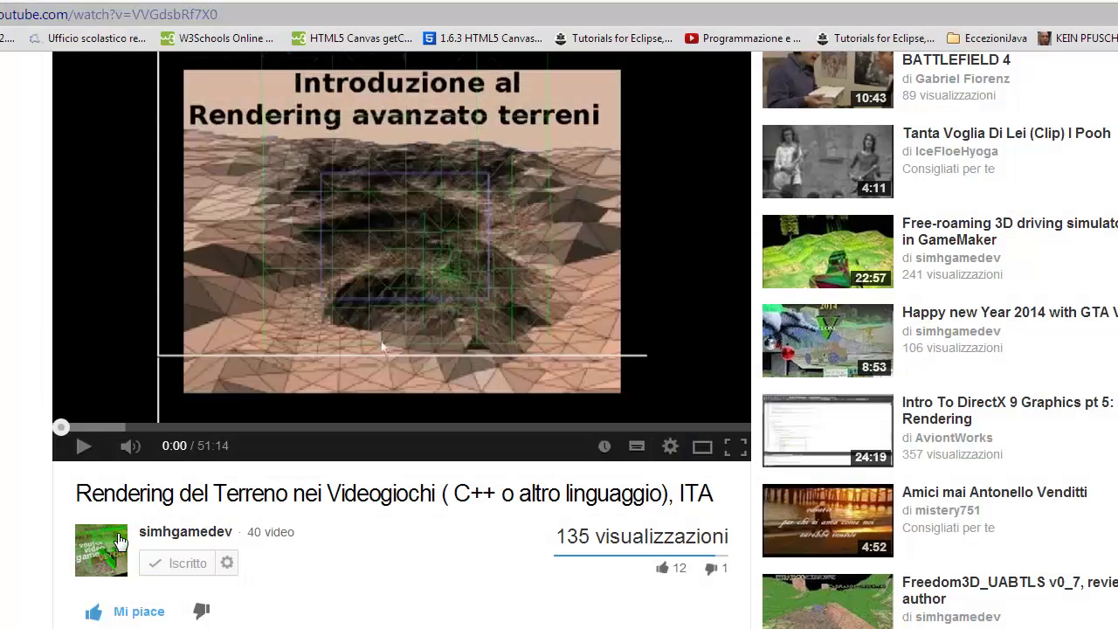
Go to the simhgamedev channel page and show its Videos tab of uploads.
mouse_move(145, 545)
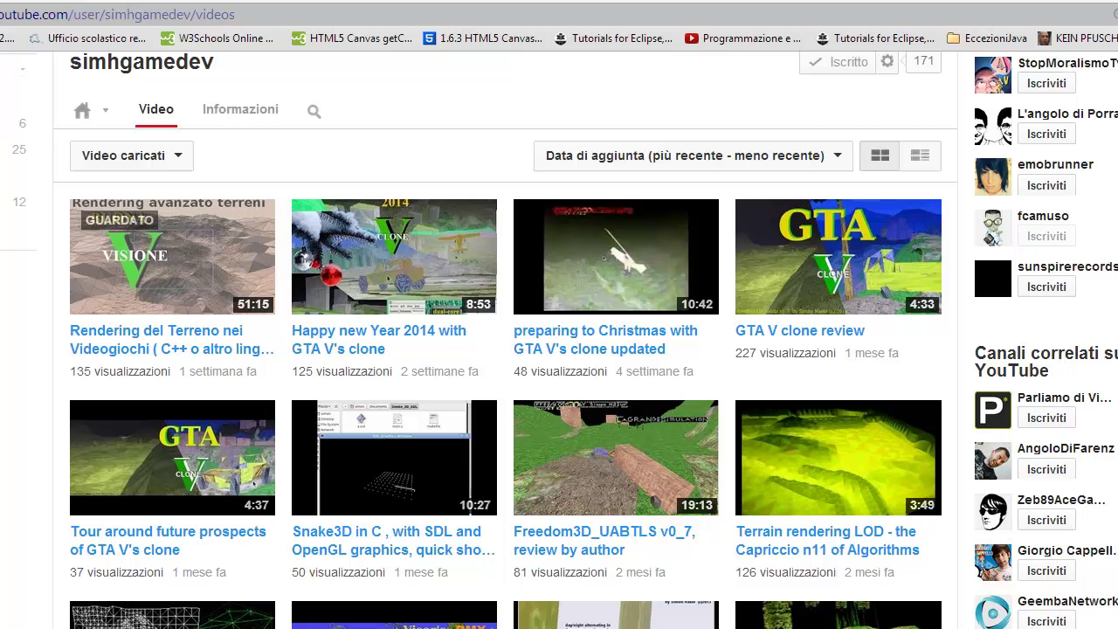
Scroll down through the simhgamedev video grid and resize the browser window.
scroll(559, 341, "down", 1)
scroll(559, 340, "down", 2)
scroll(559, 341, "down", 2)
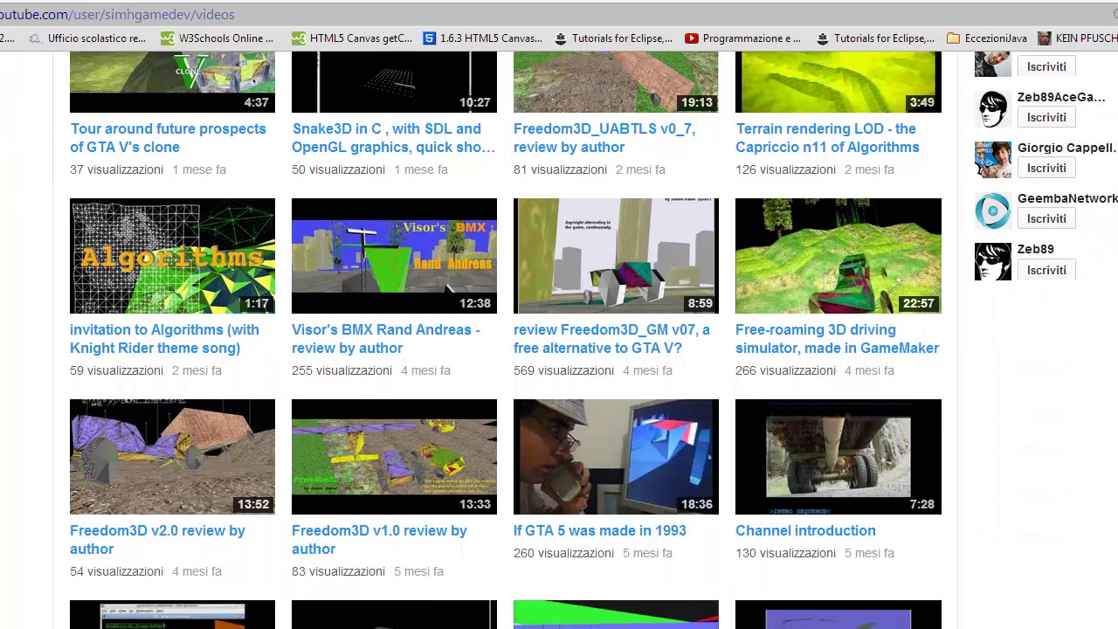
scroll(559, 340, "down", 2)
scroll(794, 523, "down", 2)
scroll(795, 524, "down", 3)
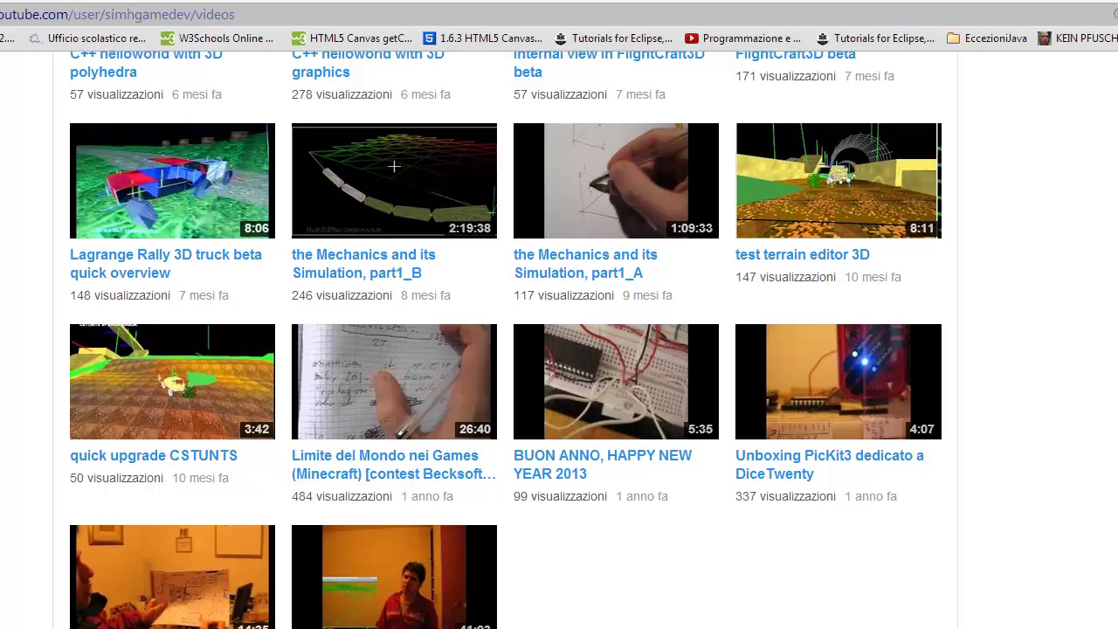
mouse_move(1117, 378)
left_mouse_down()
mouse_move(1101, 378)
mouse_move(1102, 535)
left_mouse_up()
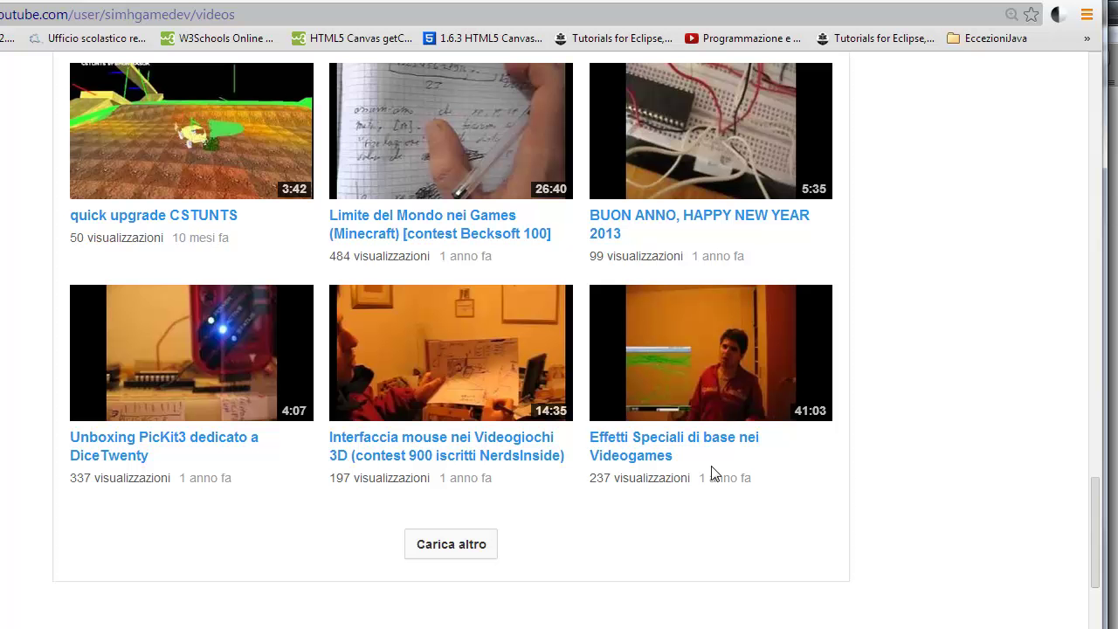
Scroll back up the channel's uploads, then down again to browse more videos.
scroll(858, 386, "up", 2)
scroll(941, 357, "up", 2)
scroll(943, 358, "up", 2)
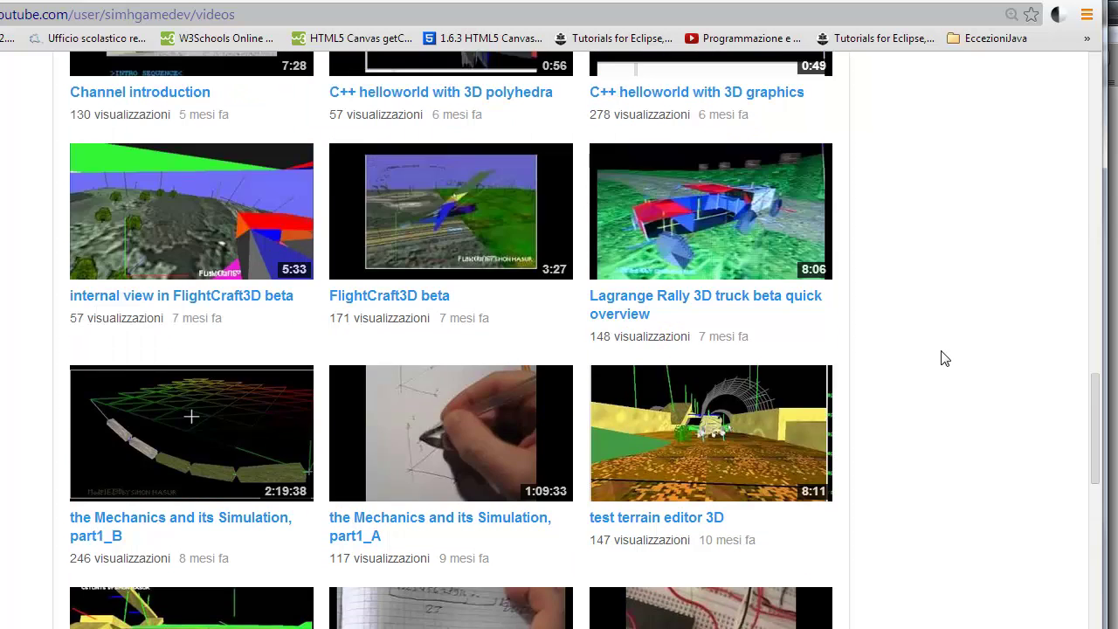
scroll(943, 358, "up", 3)
scroll(943, 358, "up", 3)
scroll(943, 358, "up", 4)
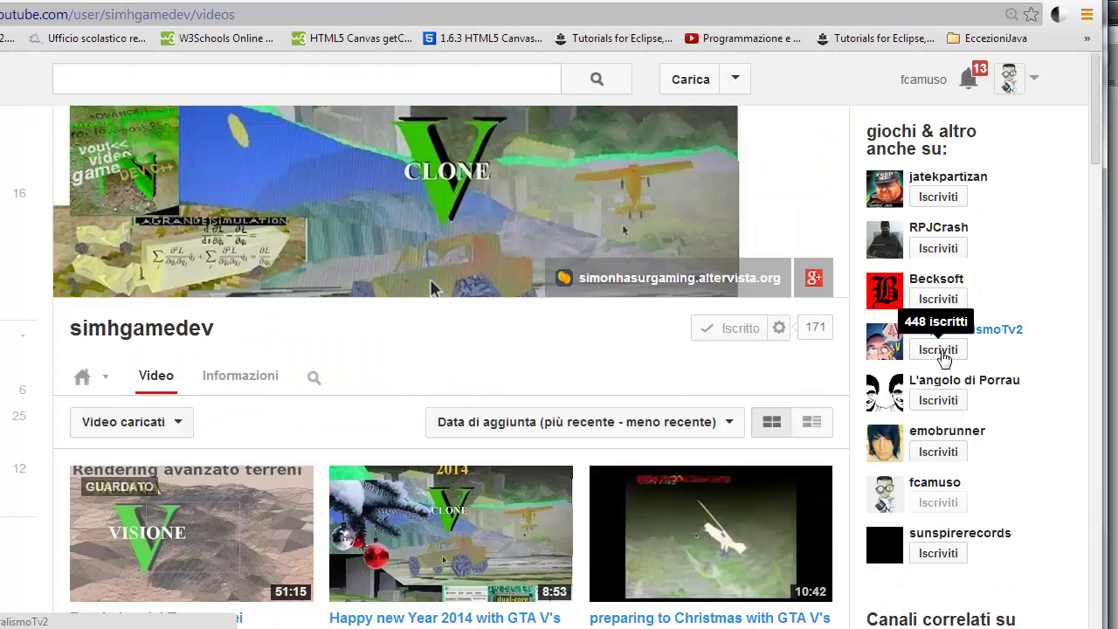
scroll(943, 358, "down", 1)
scroll(942, 354, "down", 2)
scroll(938, 349, "down", 3)
scroll(932, 342, "down", 1)
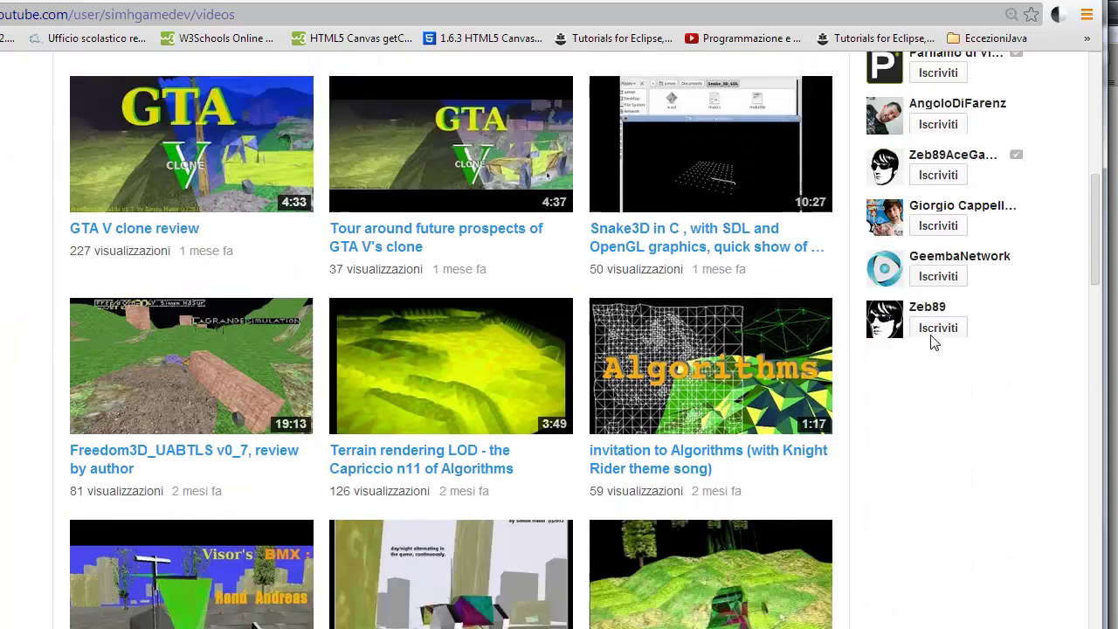
scroll(932, 342, "down", 1)
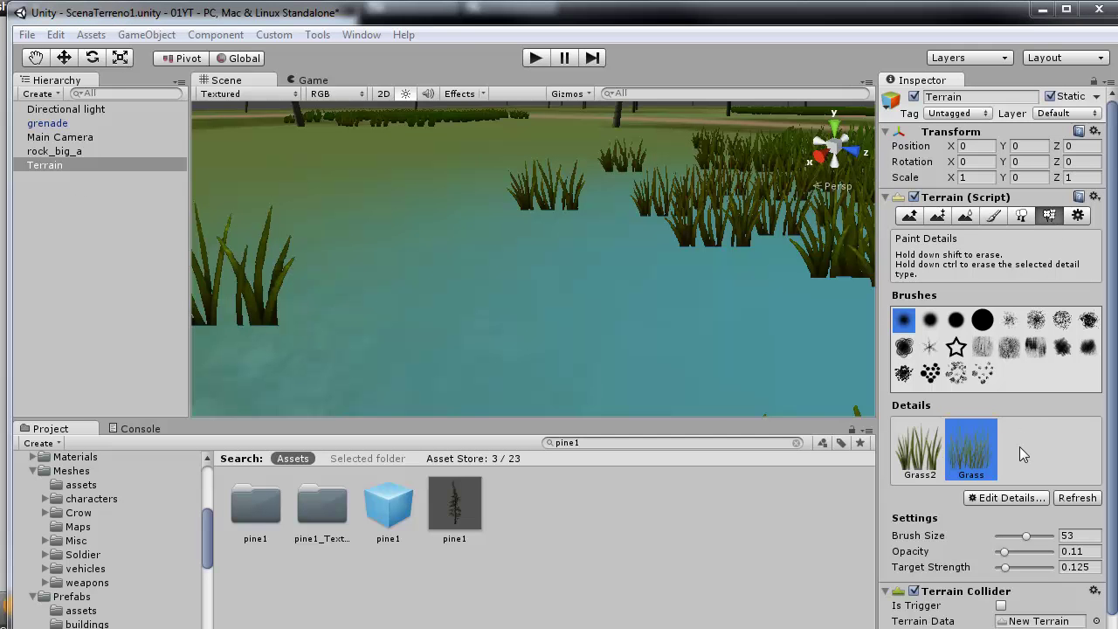
Start a new terrain detail mesh and choose barrel_b as its Detail object.
left_click(1019, 502)
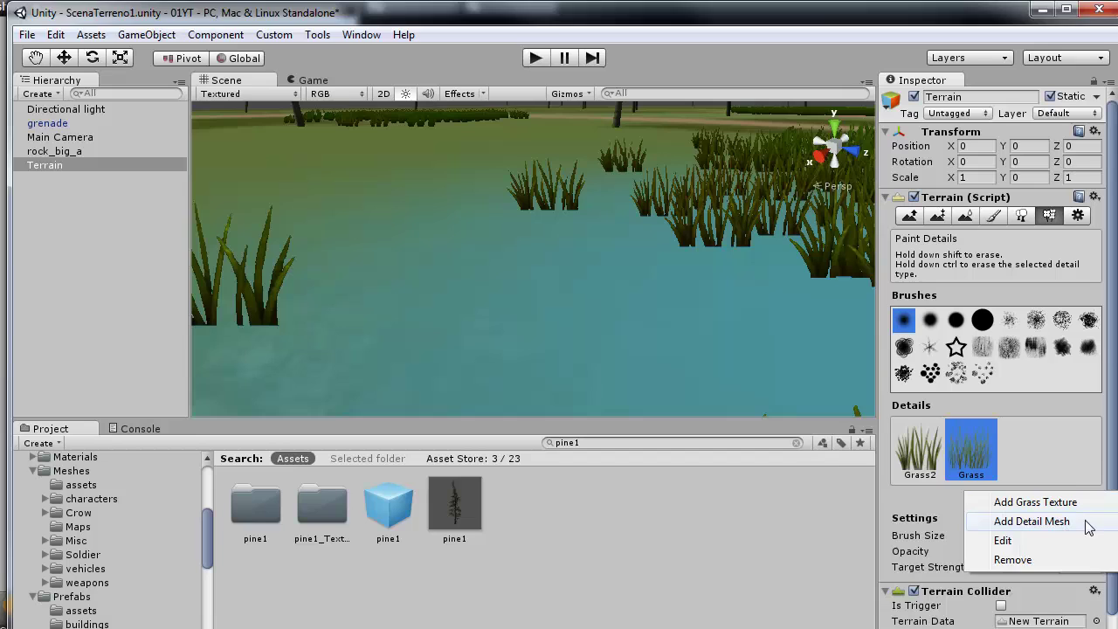
left_click(1032, 522)
mouse_move(980, 438)
left_mouse_down()
mouse_move(964, 374)
mouse_move(909, 340)
left_mouse_up()
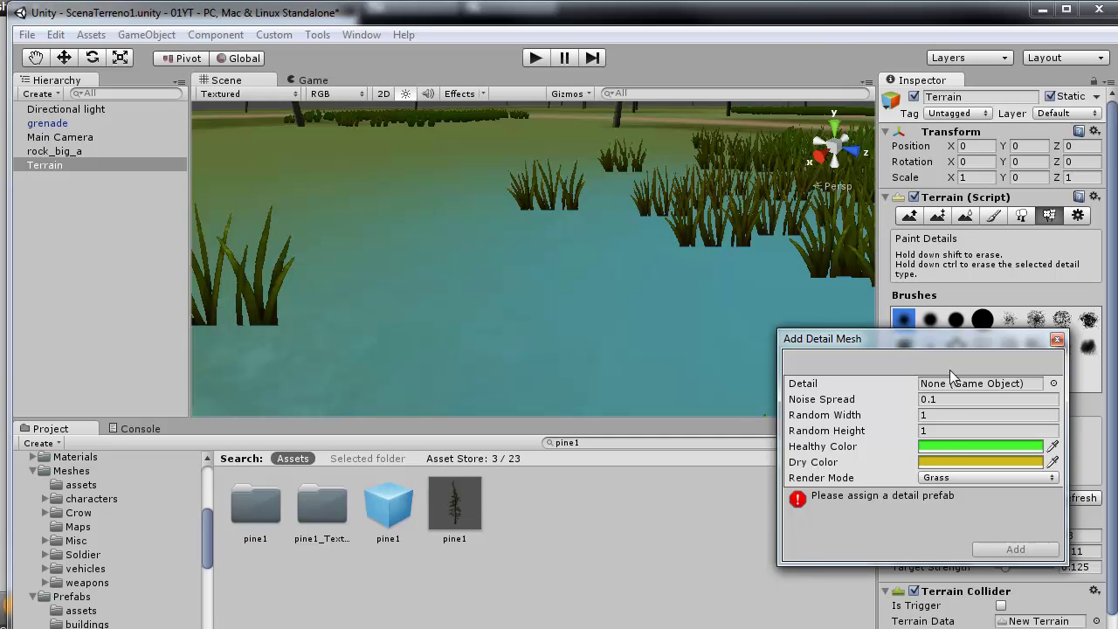
left_click(1053, 383)
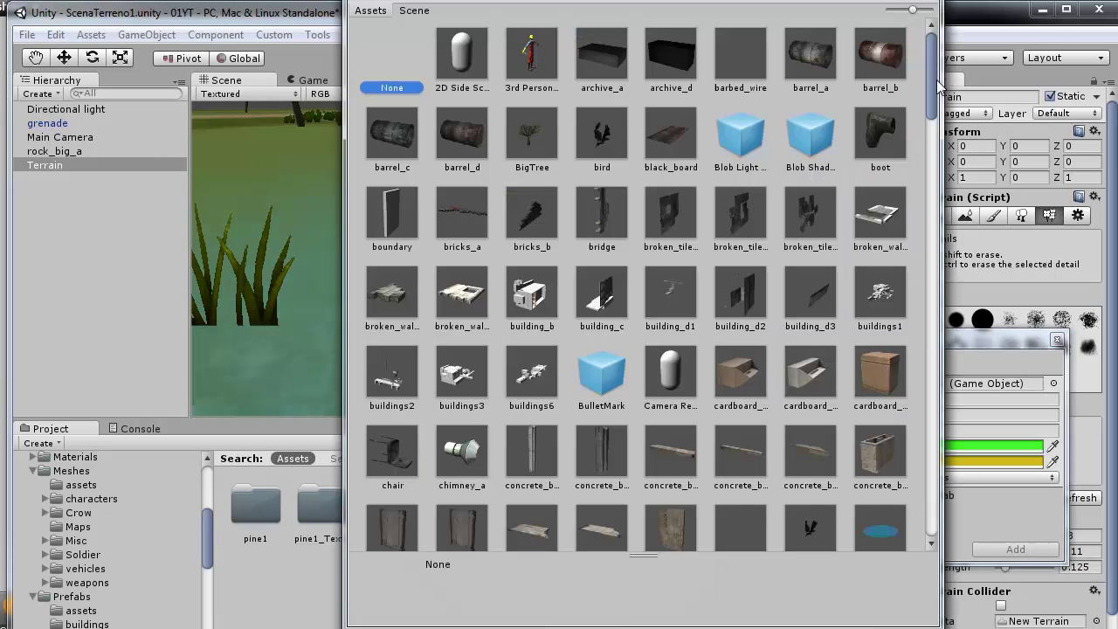
left_click(887, 68)
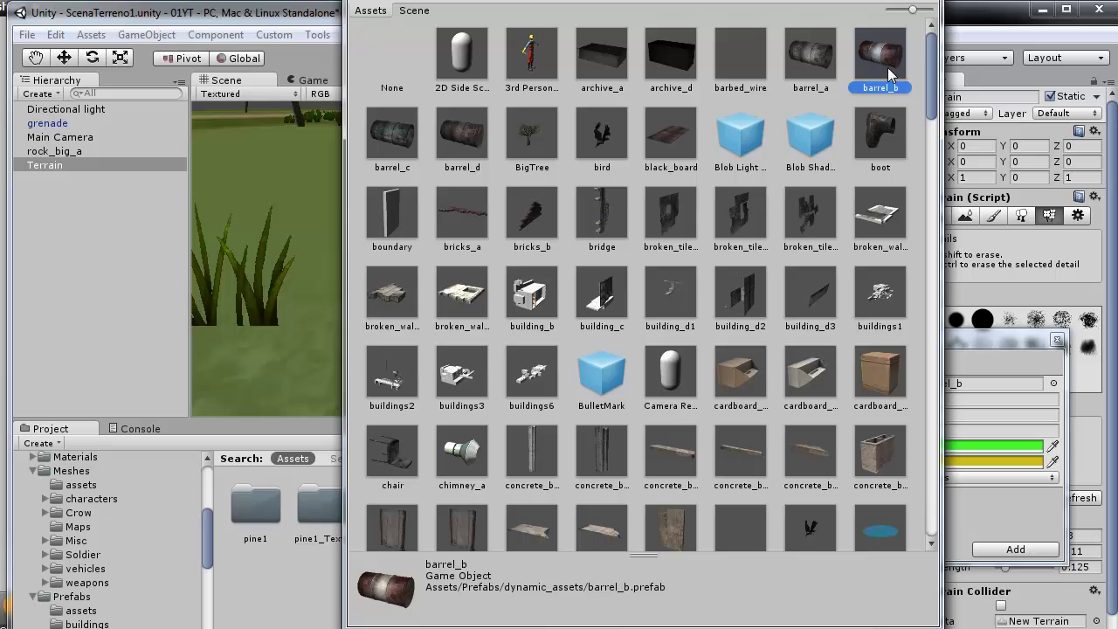
double_click(882, 56)
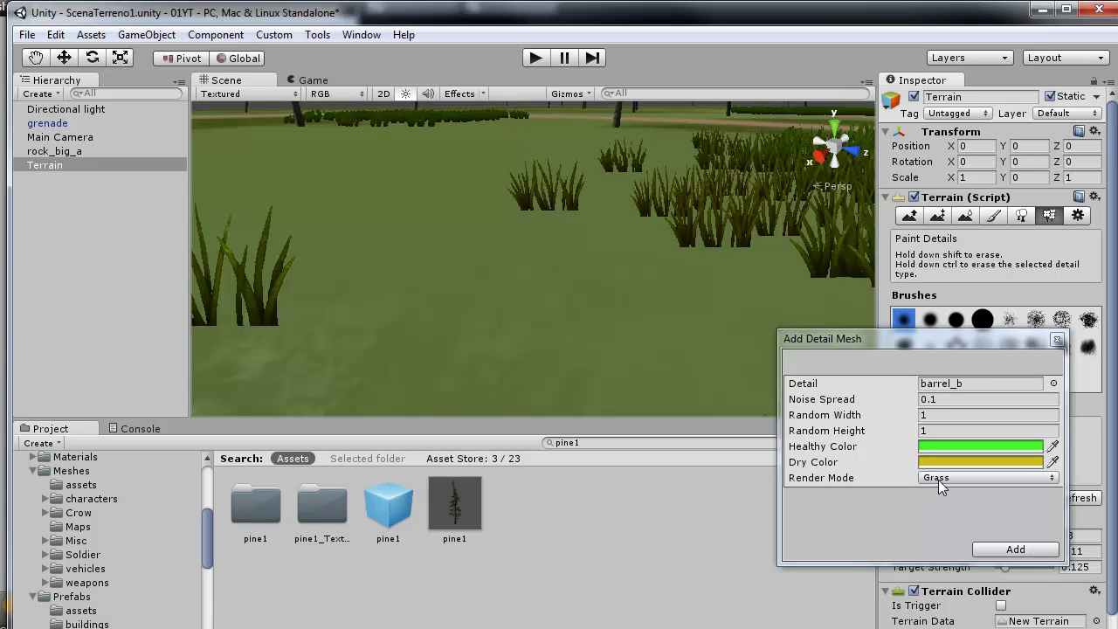
Set the detail's Render Mode to VertexLit, add it, and select barrel_b for painting.
left_click(1053, 481)
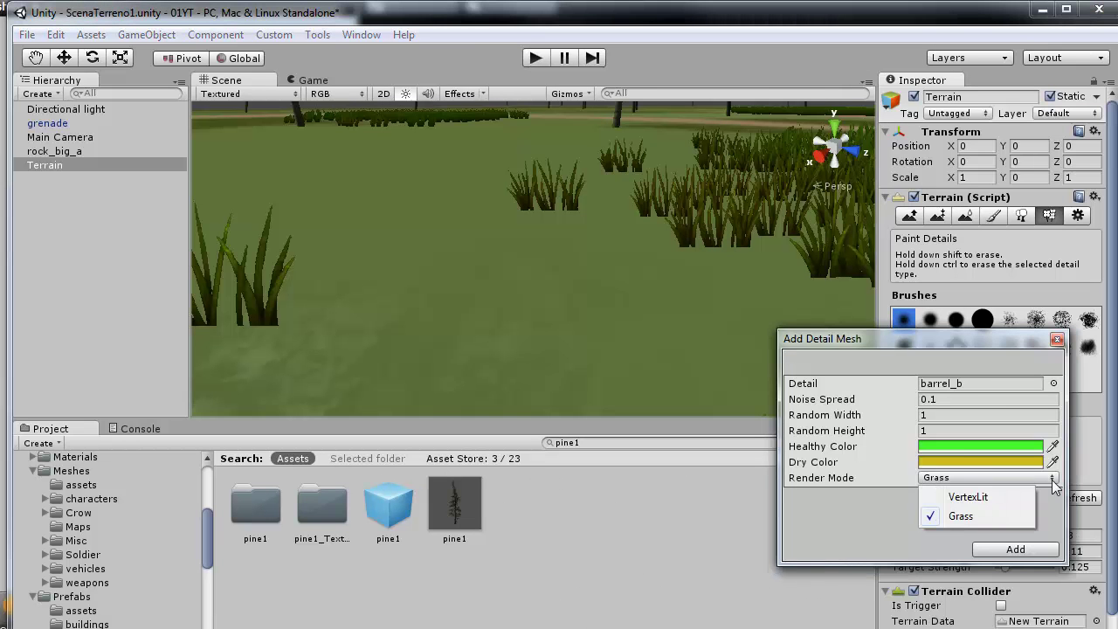
left_click(987, 500)
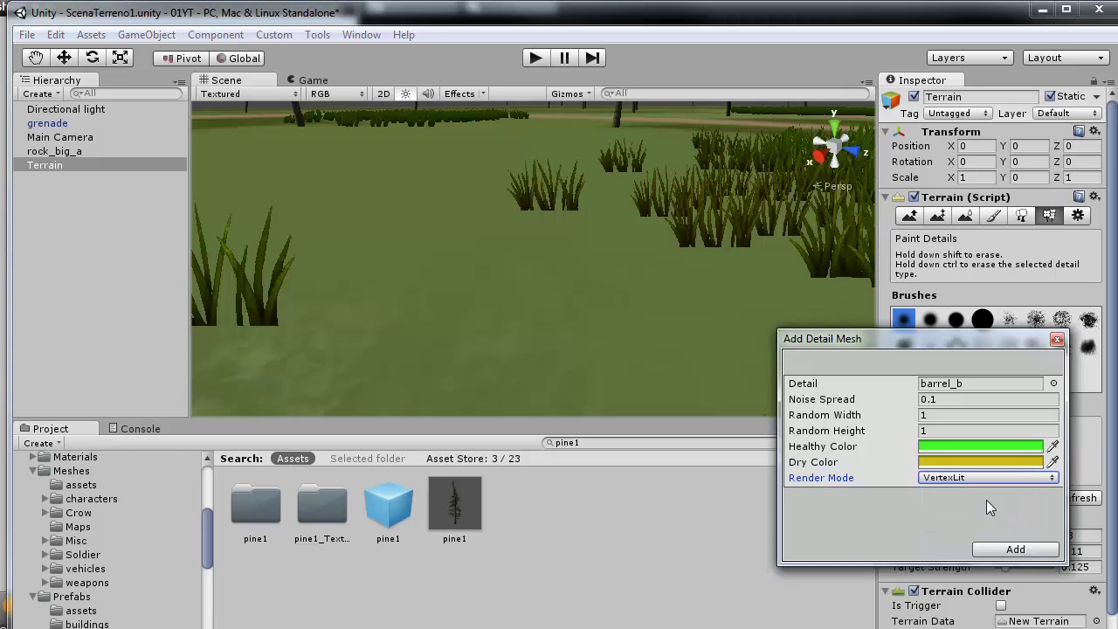
left_click(1013, 548)
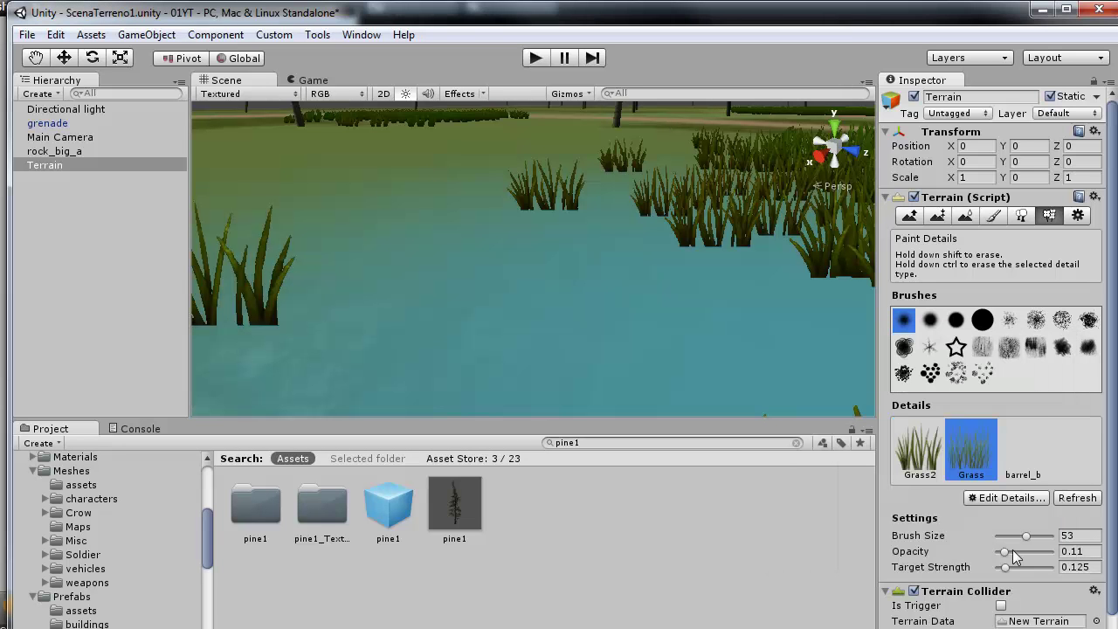
left_click(1029, 460)
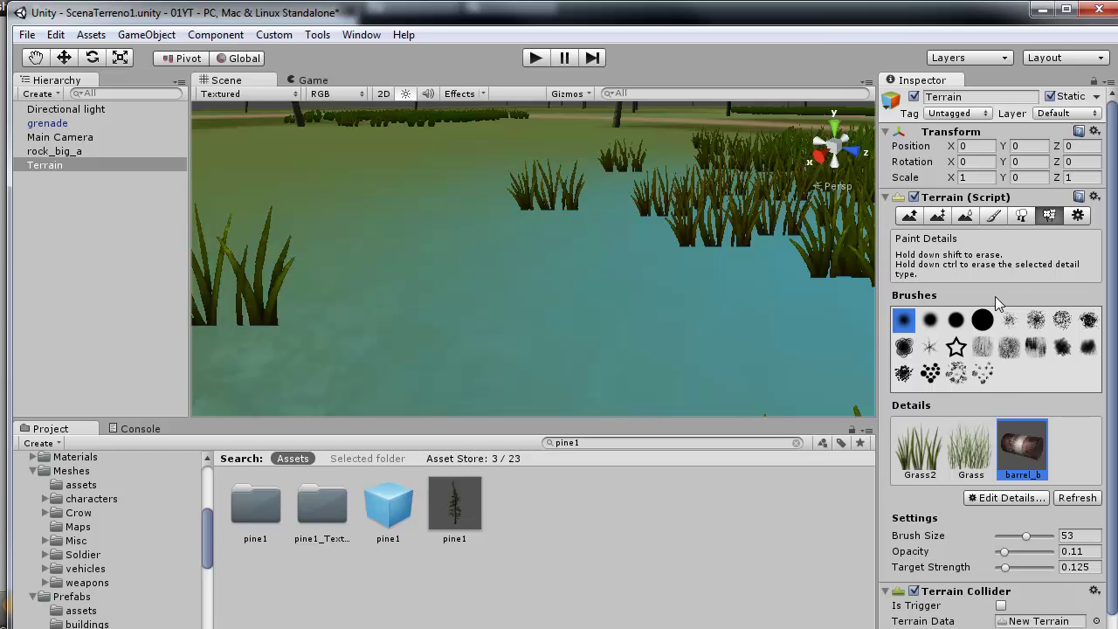
Raise the terrain's Detail Distance from 153 to the maximum 250 in Terrain Settings.
left_click(1077, 216)
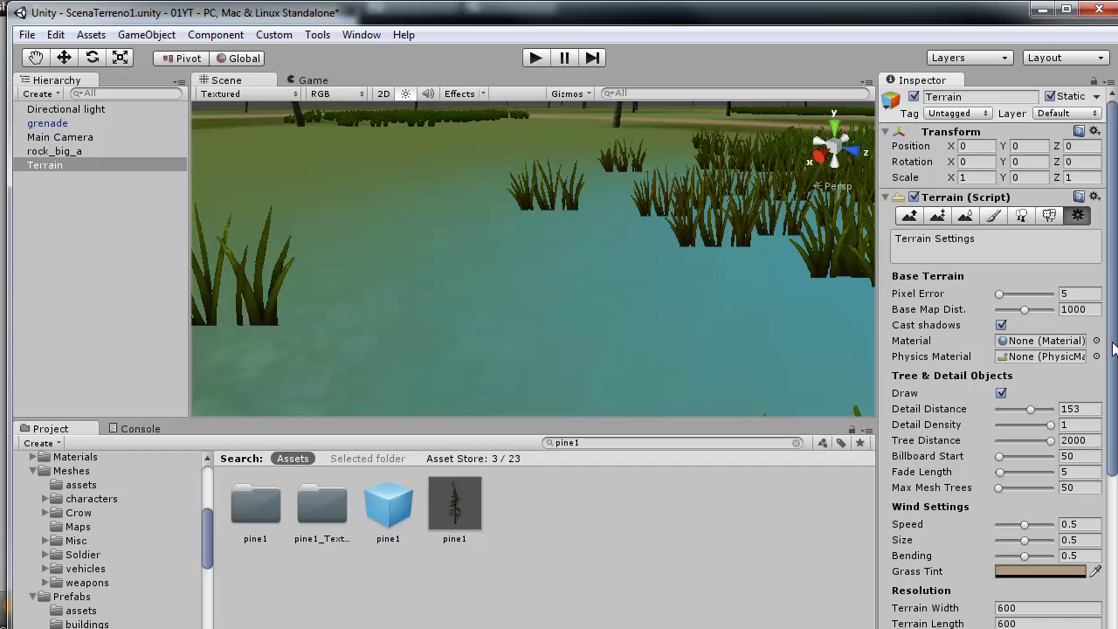
left_click_drag(1112, 349, 1112, 403)
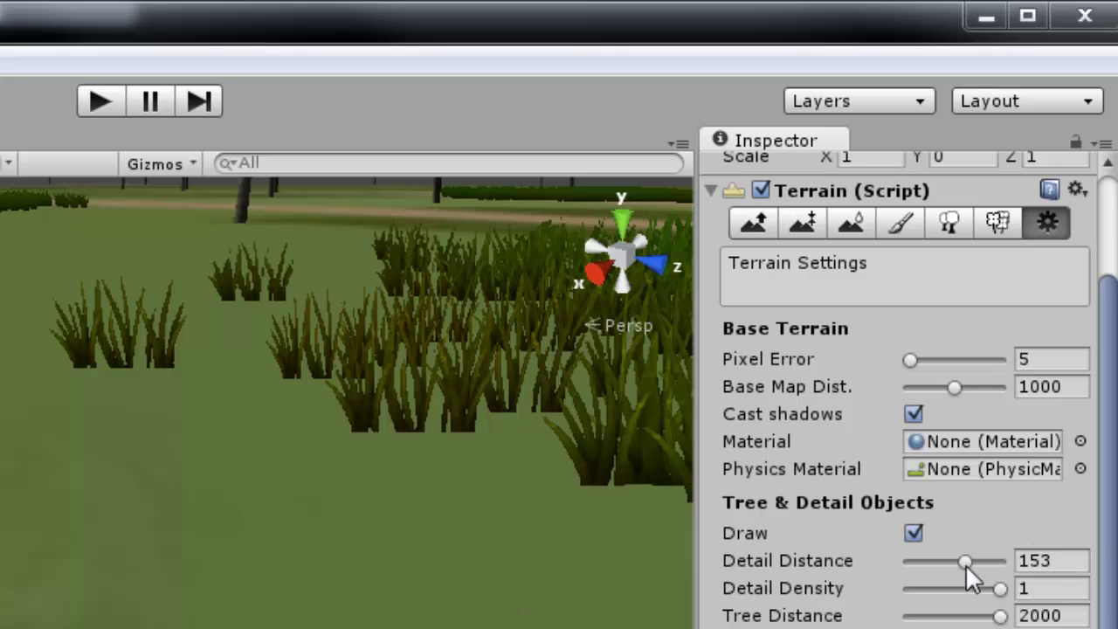
left_click_drag(965, 562, 1017, 581)
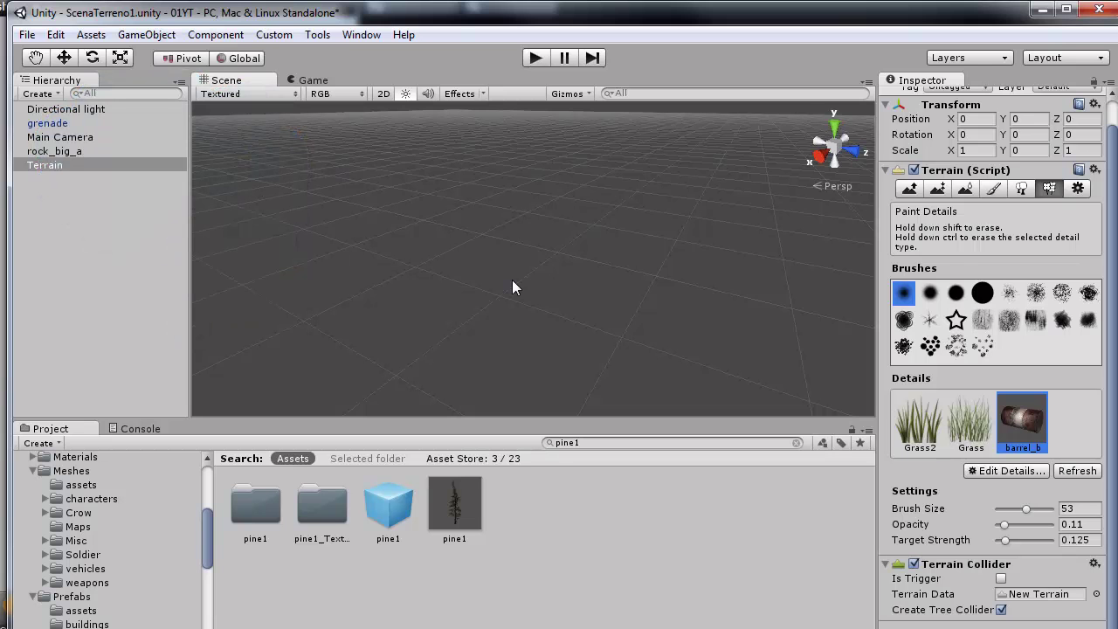
Zoom the Scene view out to the grassy terrain and search Project assets for 'barr'.
scroll(512, 288, "down", 1)
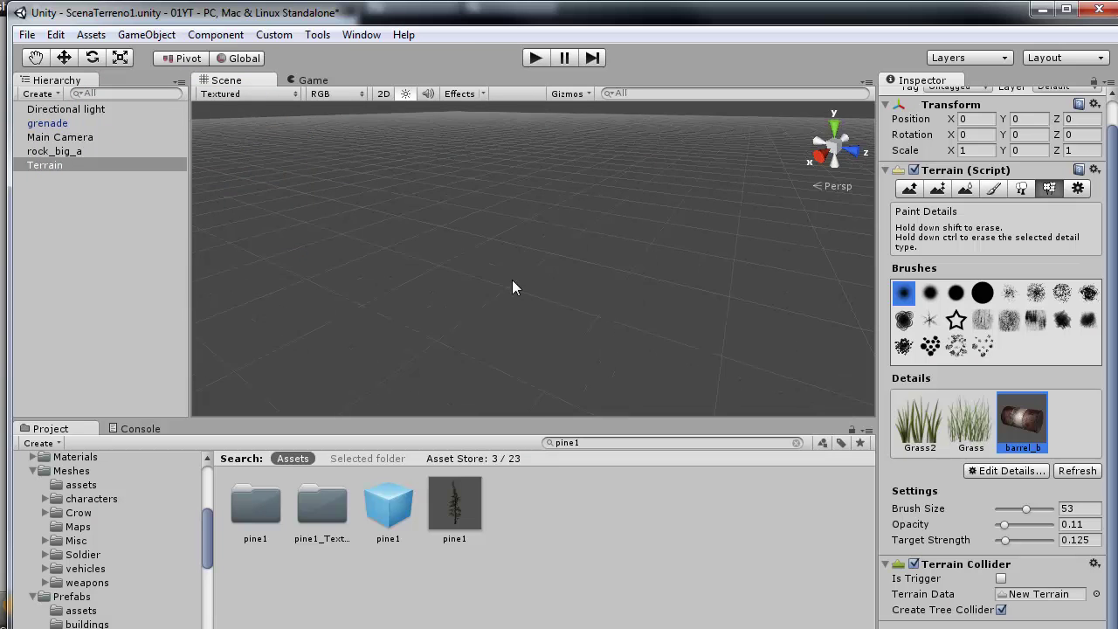
scroll(512, 288, "down", 1)
scroll(511, 288, "down", 2)
scroll(512, 288, "down", 1)
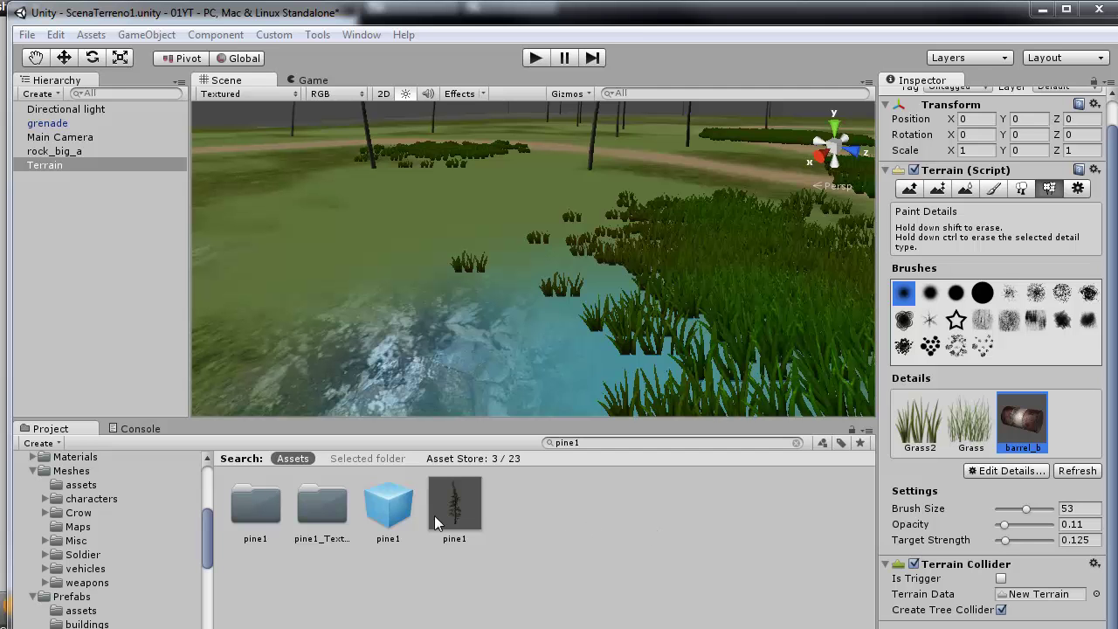
left_click(547, 443)
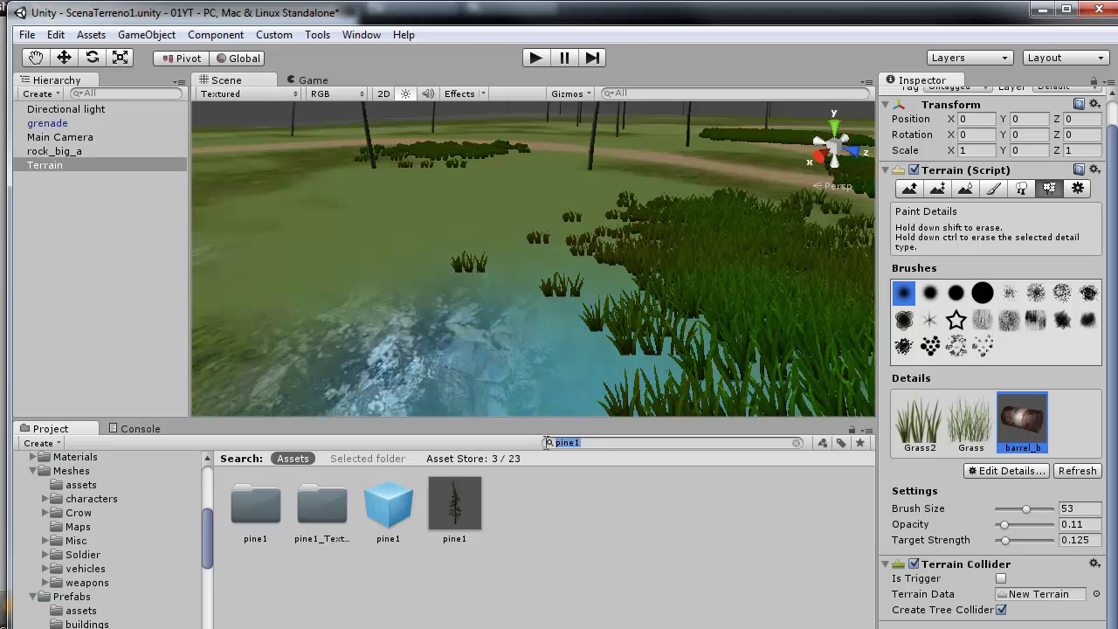
type("barr")
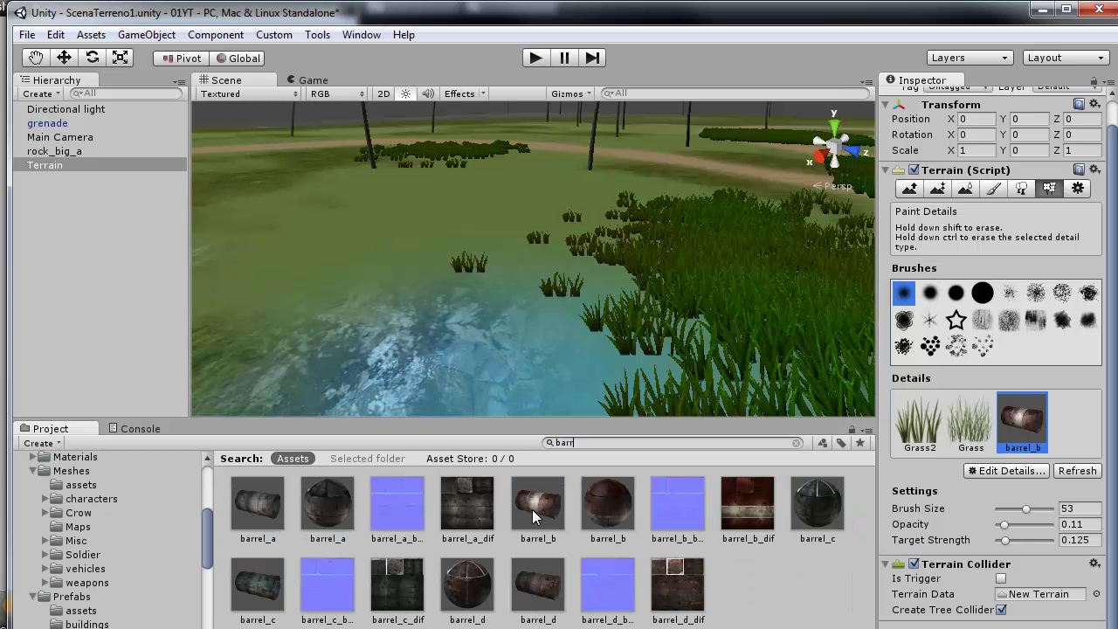
Drop a barrel_b prop near the water and set its Position Y to 71.
left_click_drag(532, 513, 388, 284)
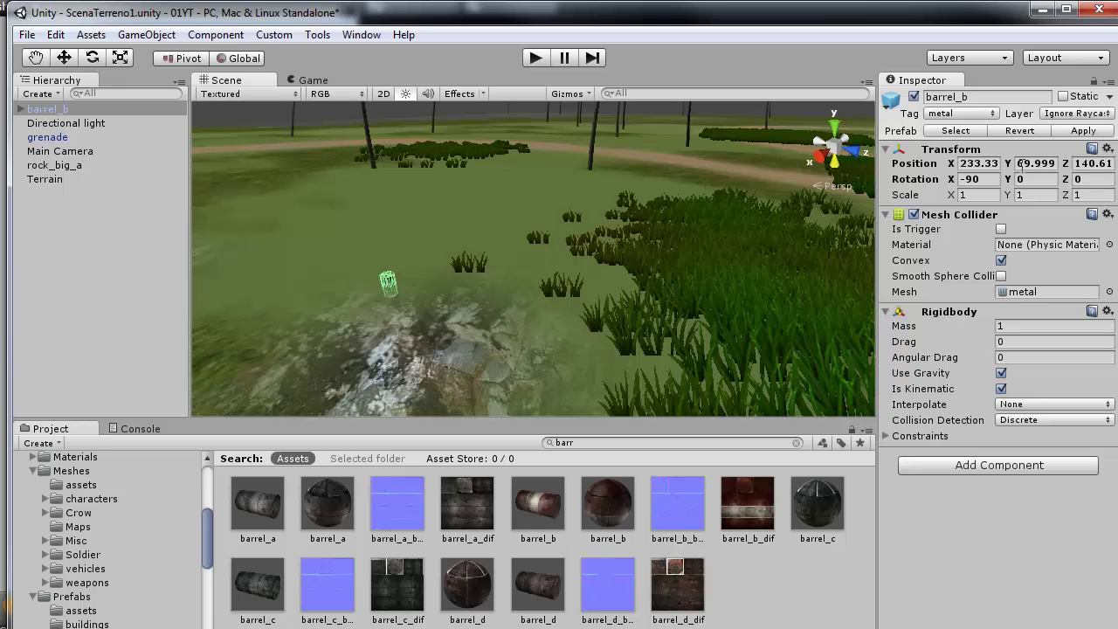
left_click(1017, 163)
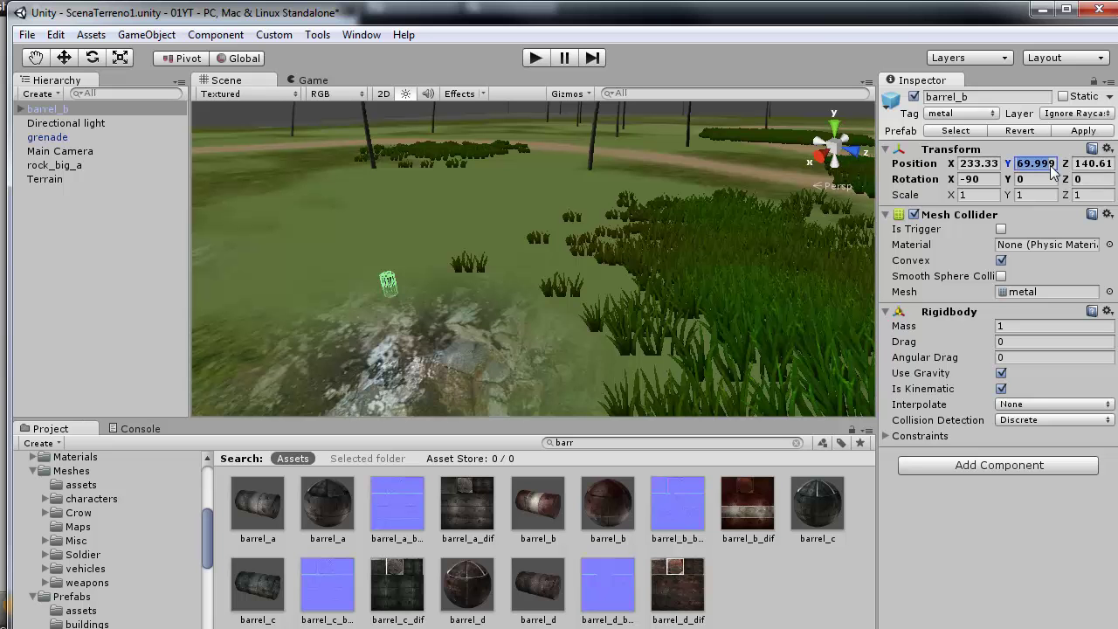
type("9993970")
key("Return")
type("71")
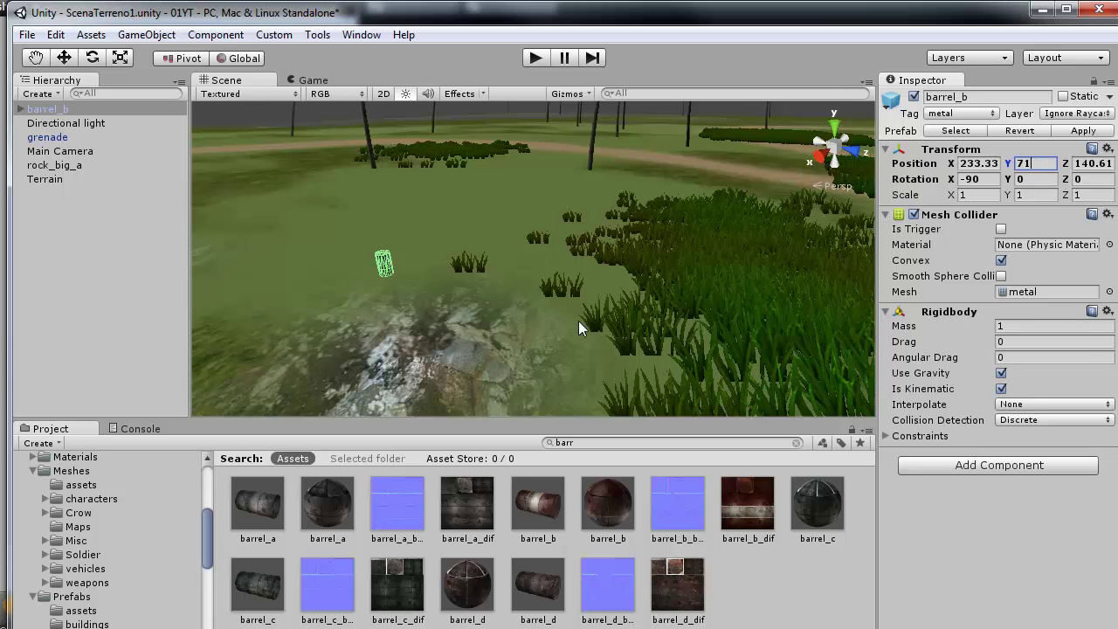
left_click(412, 278)
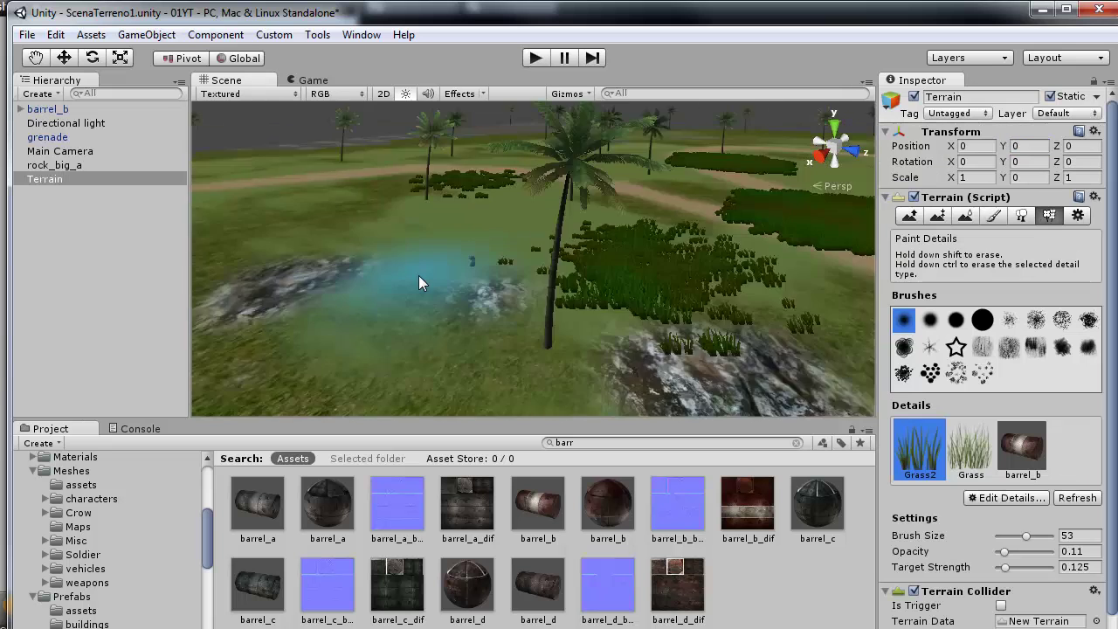
Select the barrel_b material, then the barrel_b model asset, in the Project panel.
scroll(420, 279, "up", 3)
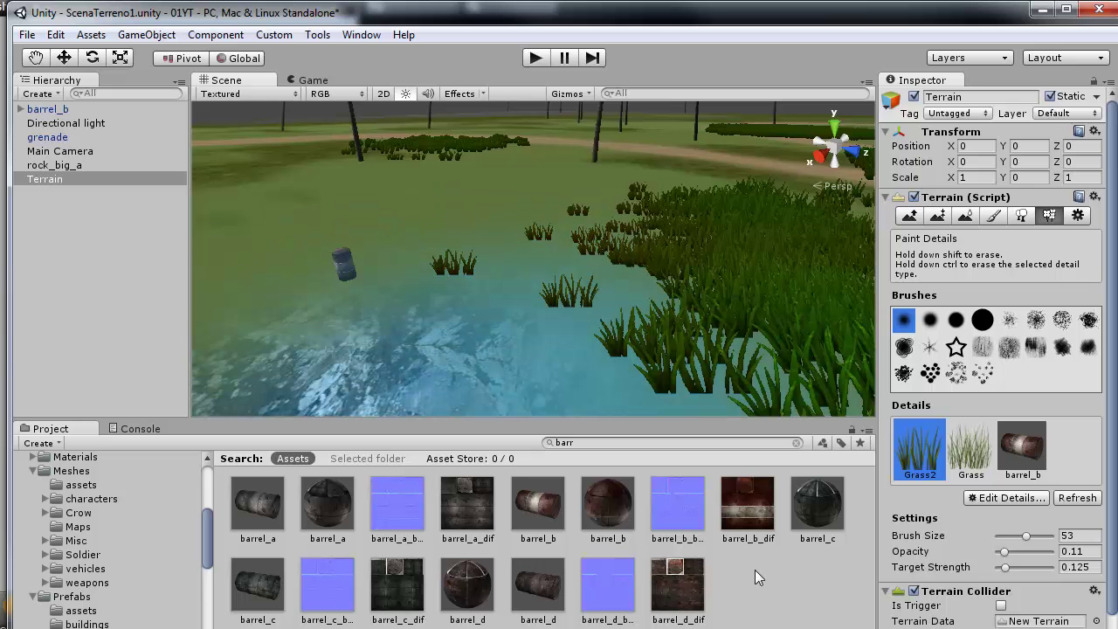
left_click(605, 505)
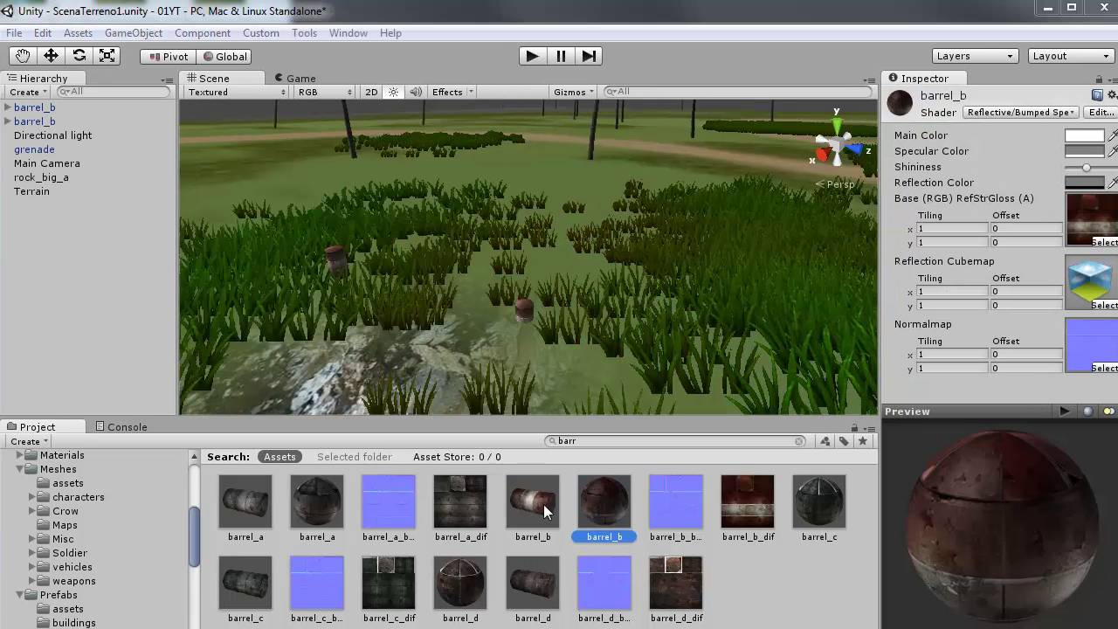
left_click(532, 503)
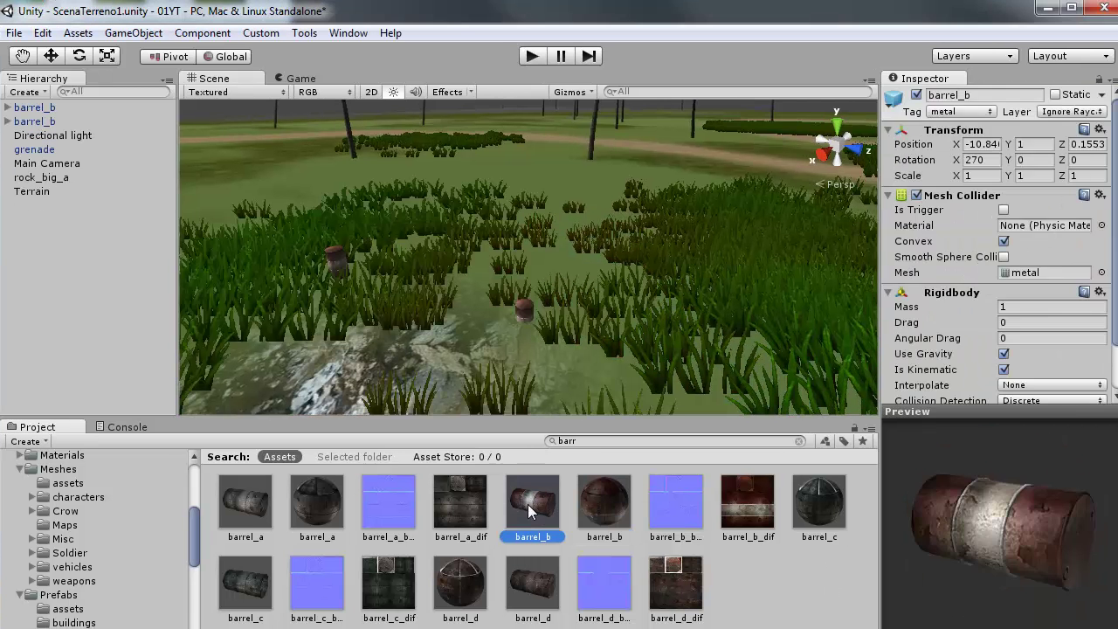
Enter Scale X, Y and Z values of 4 for the barrel_b model.
left_click(946, 175)
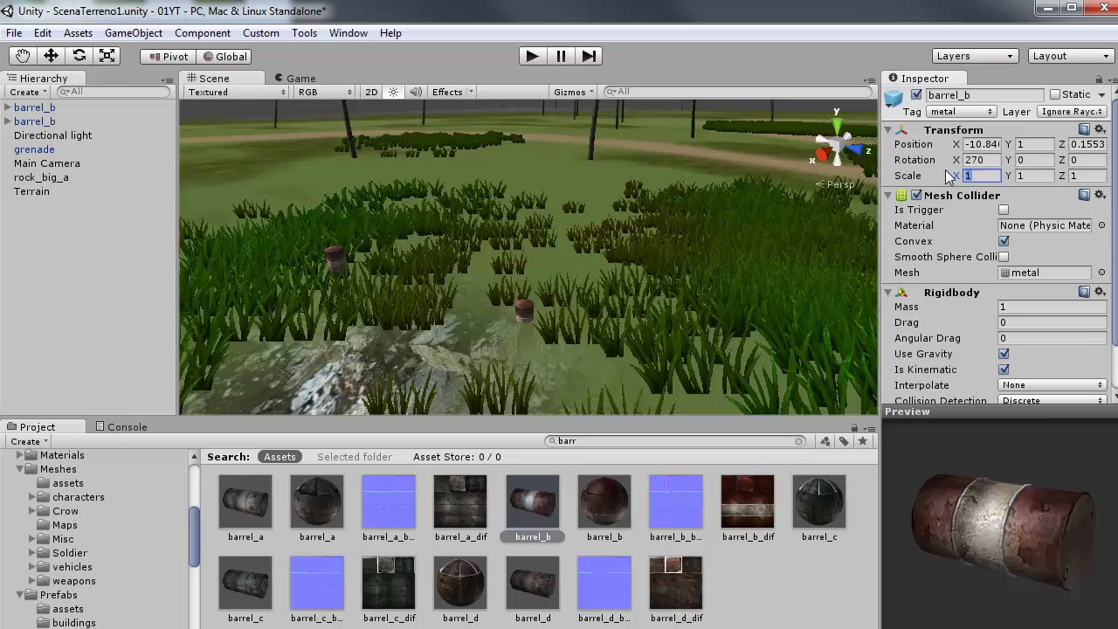
type("4")
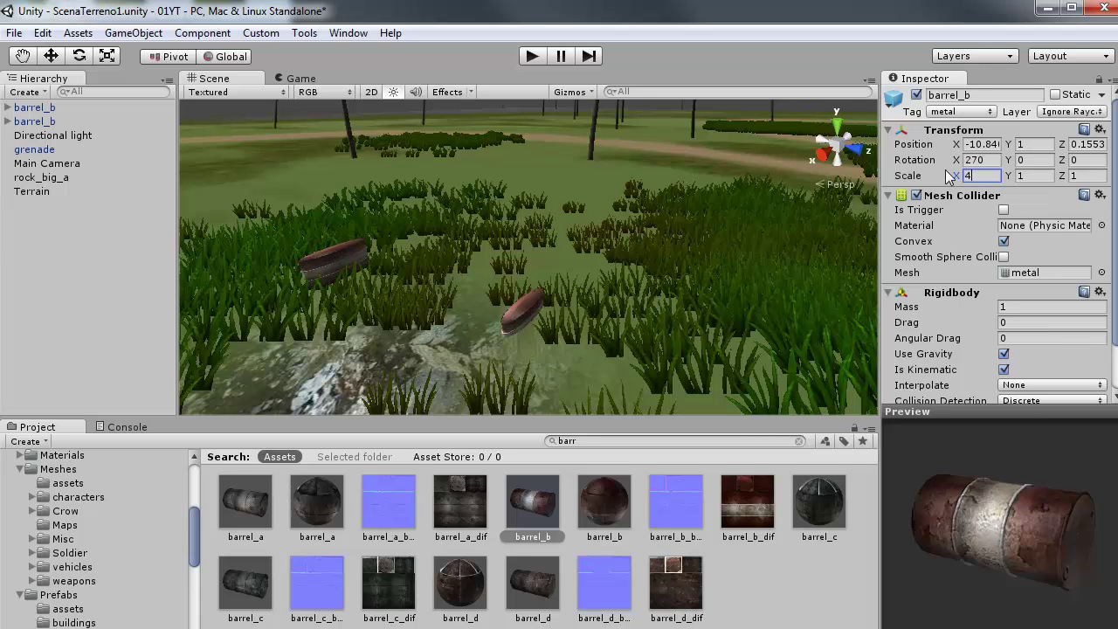
key("Tab")
type("4")
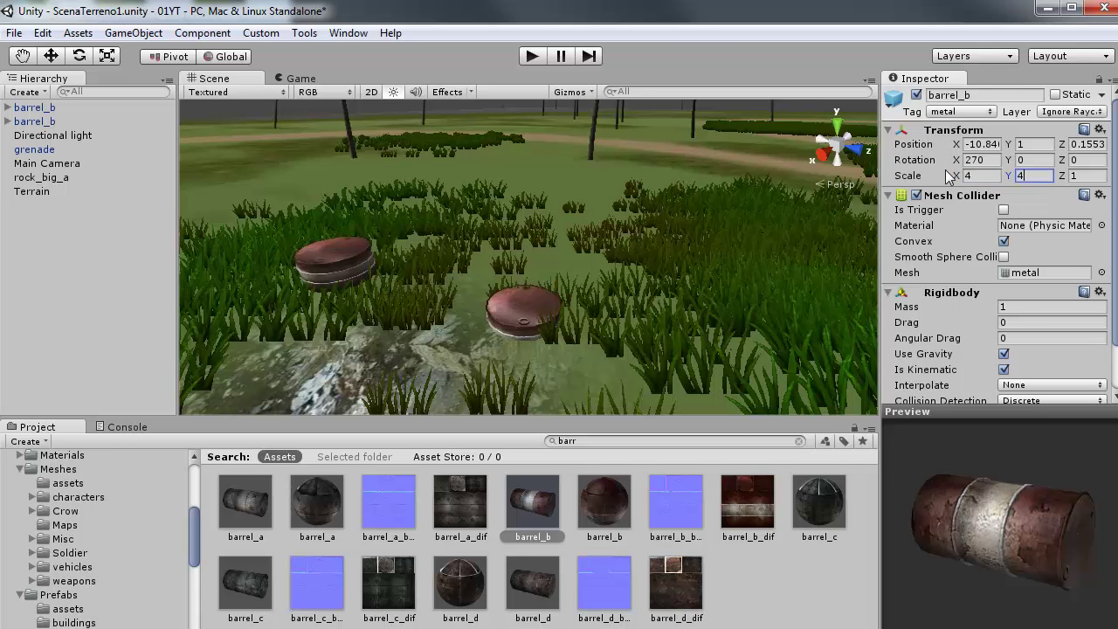
key("Tab")
type("4")
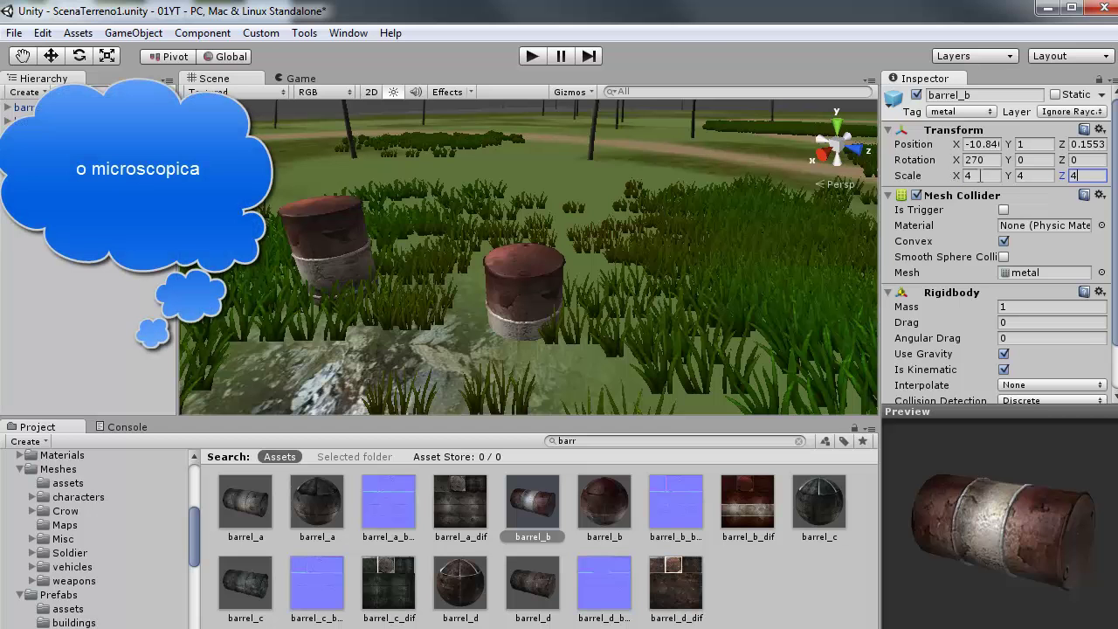
Commit the barrel_b Z scale of 4 so both barrels stand enlarged on the terrain.
left_click(980, 175)
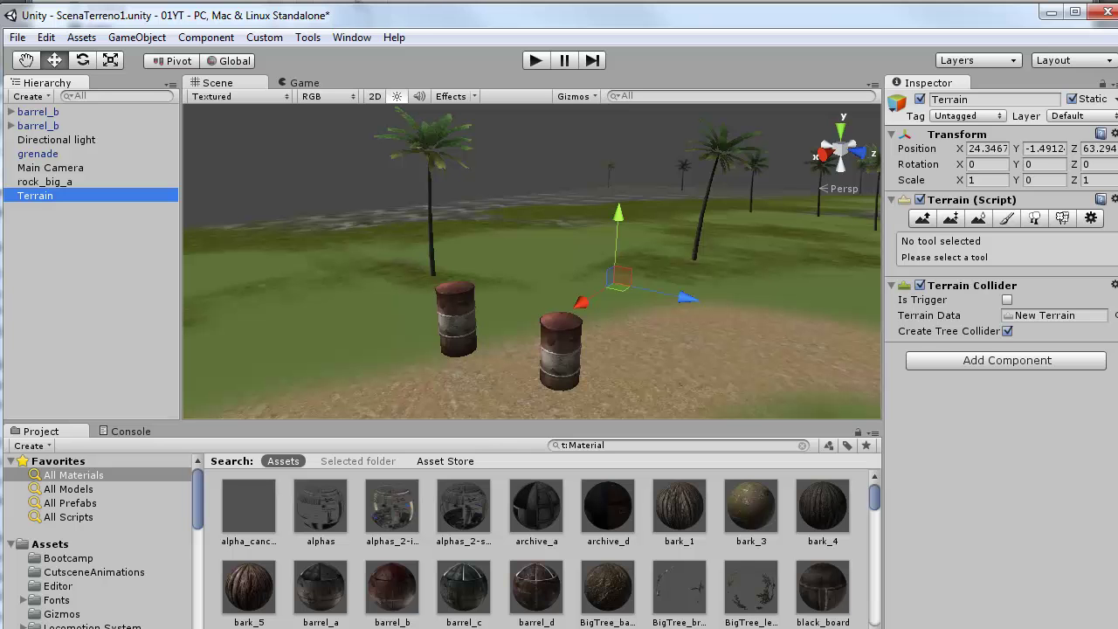
Select Terrain and add an Audio Source via Component > Audio > Audio Source.
left_click(43, 197, "ctrl")
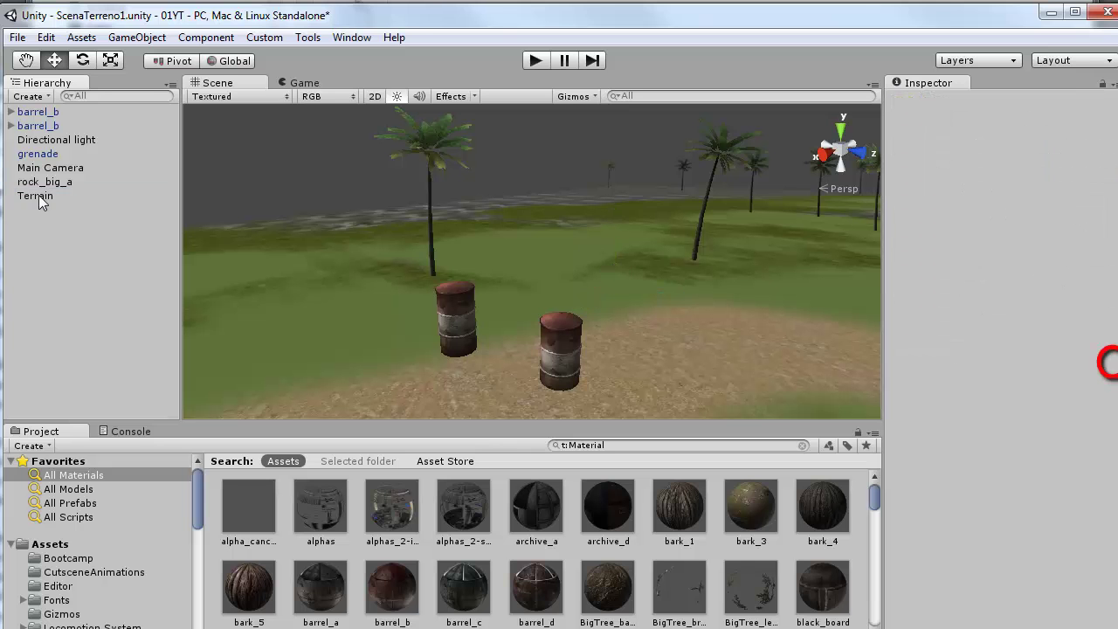
left_click(39, 195)
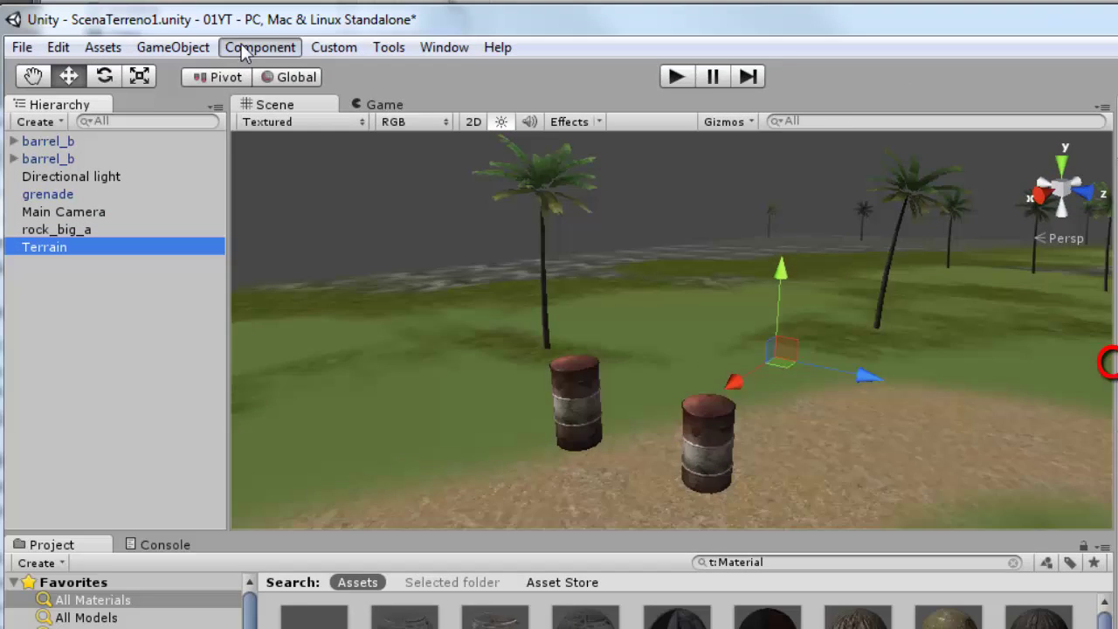
left_click(192, 38)
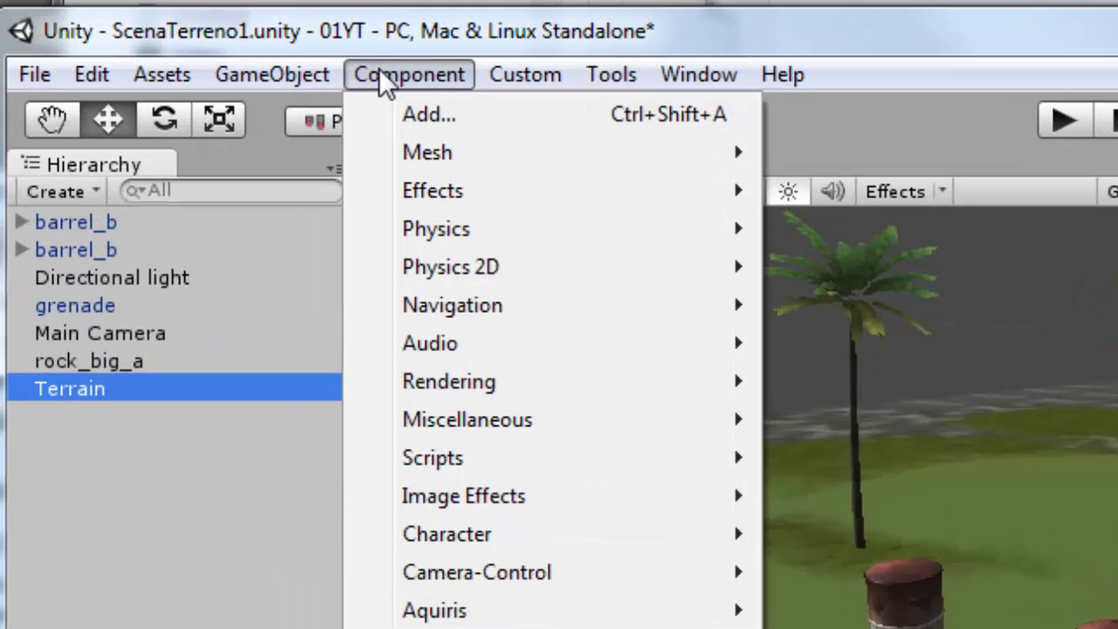
mouse_move(543, 339)
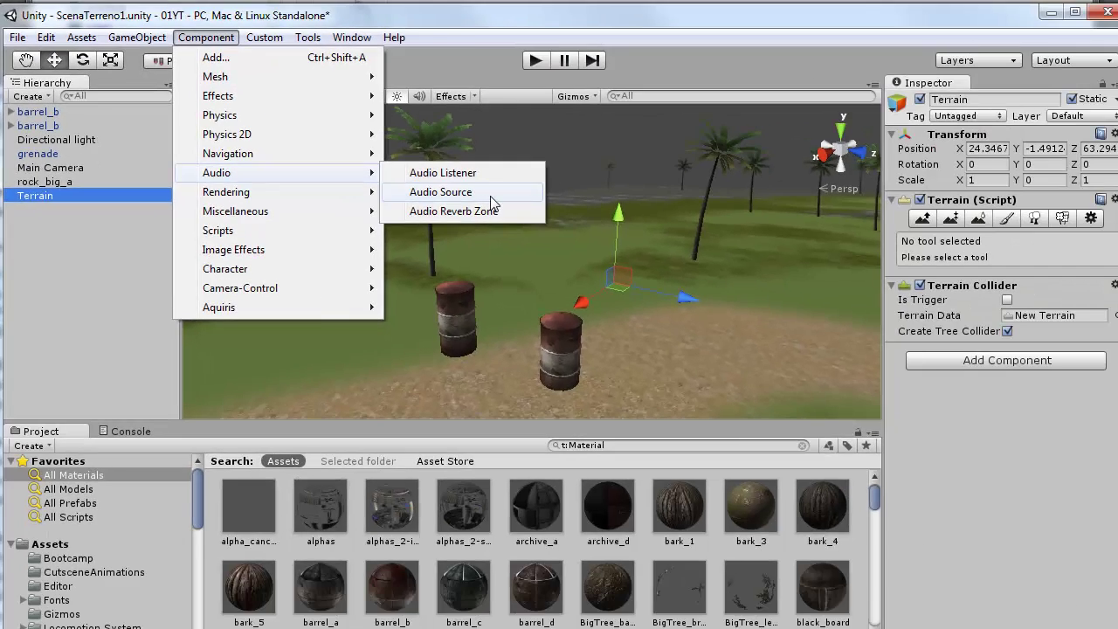
left_click(490, 199)
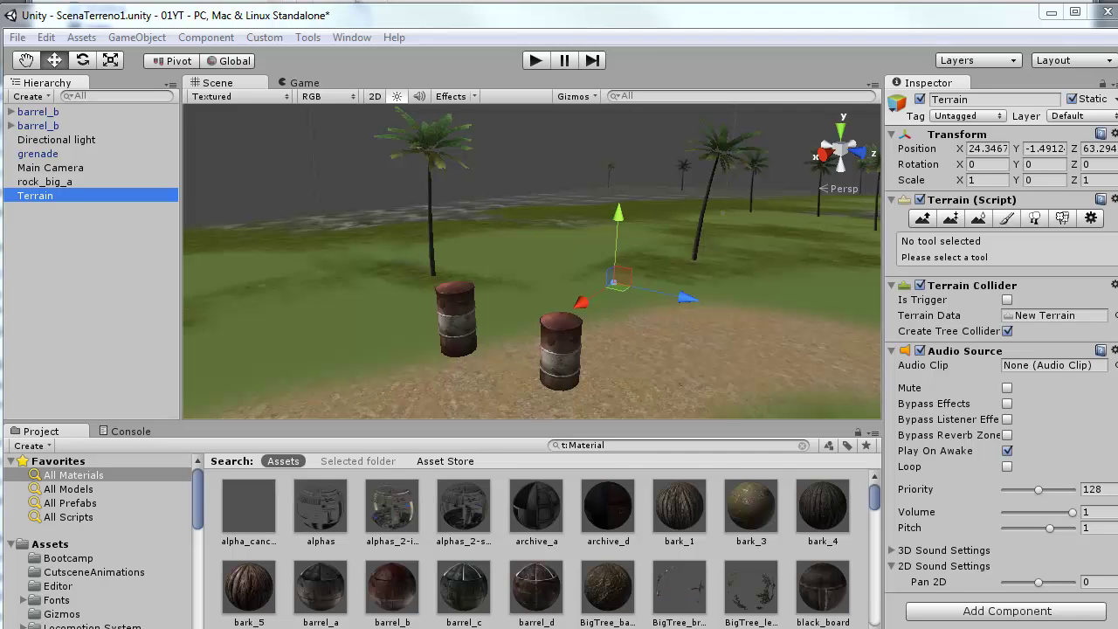
Assign forest_wind as the Audio Clip of the Terrain's Audio Source.
left_click(1113, 365)
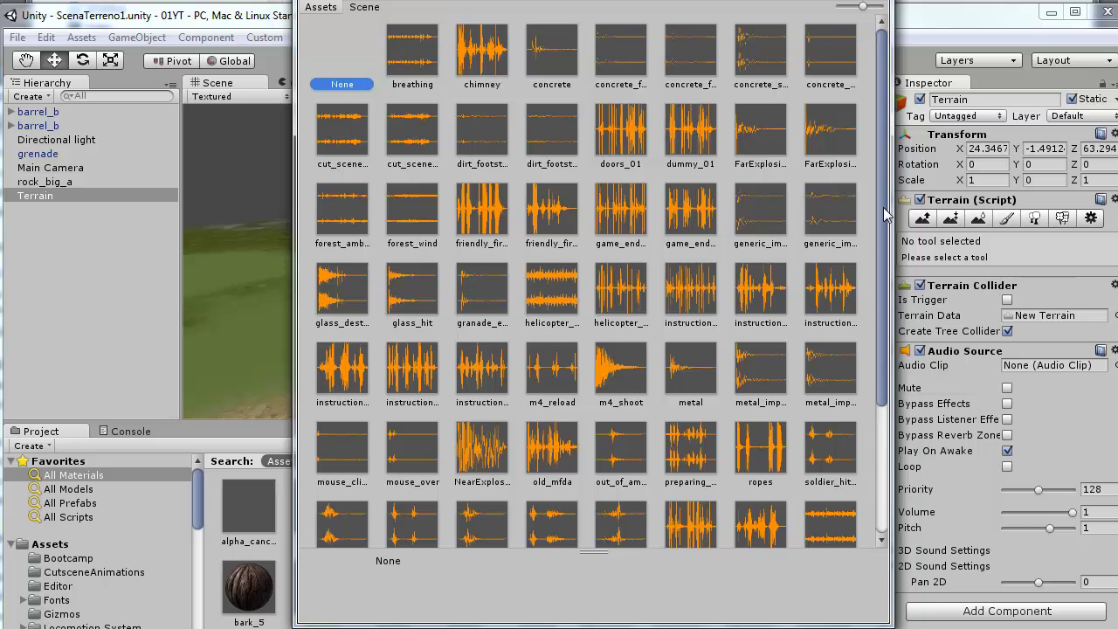
scroll(883, 262, "down", 5)
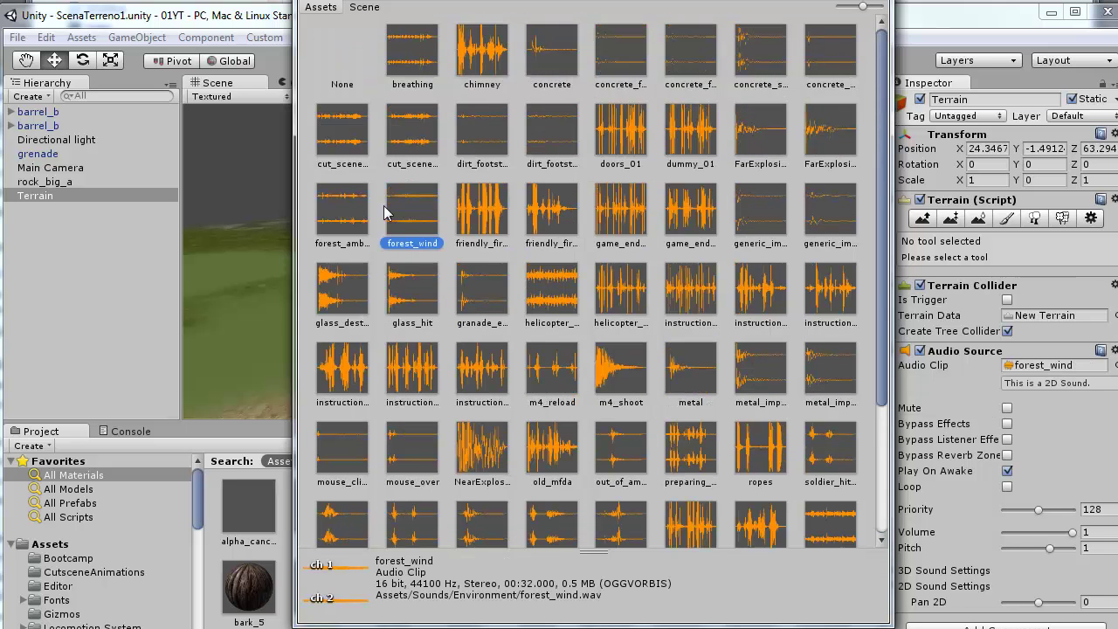
double_click(403, 214)
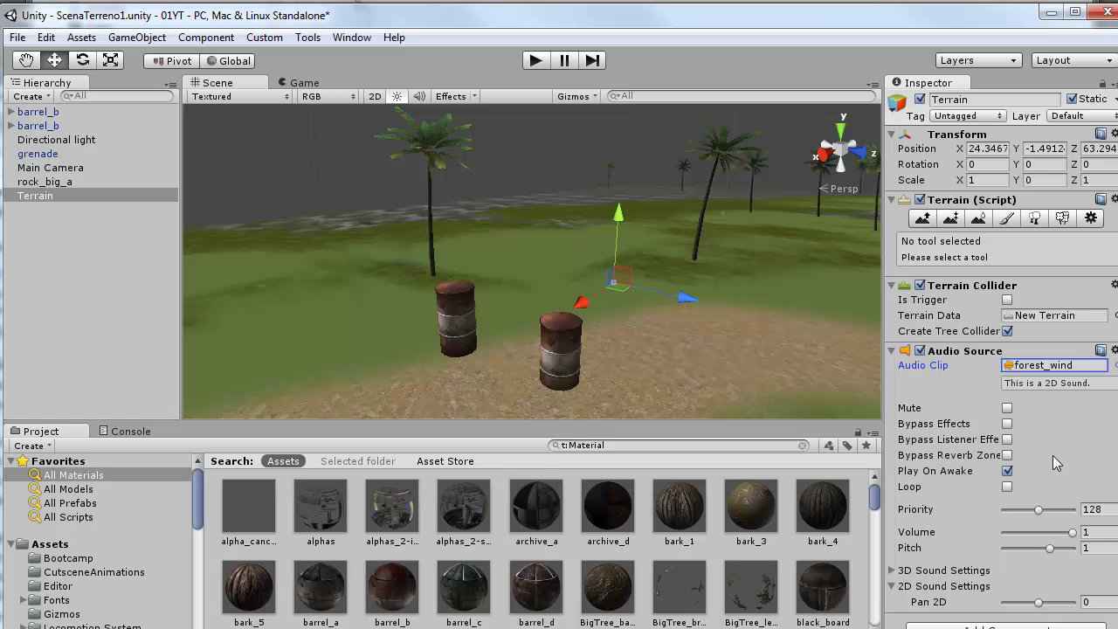
Enter Play mode to test the forest_wind ambience on the Terrain.
left_click(1056, 463)
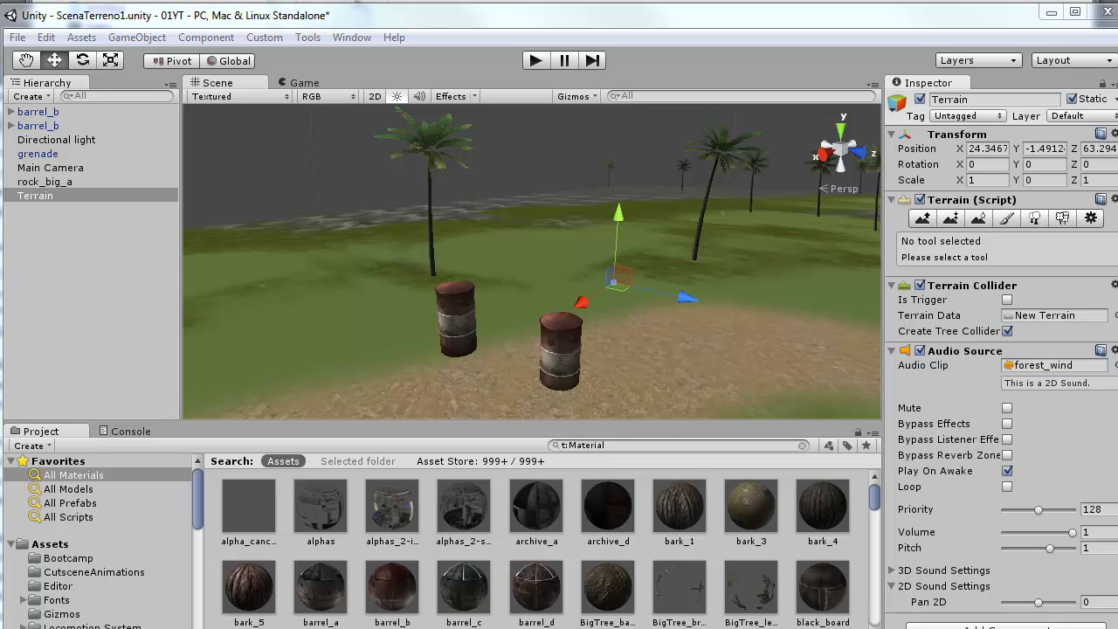
left_click(535, 61)
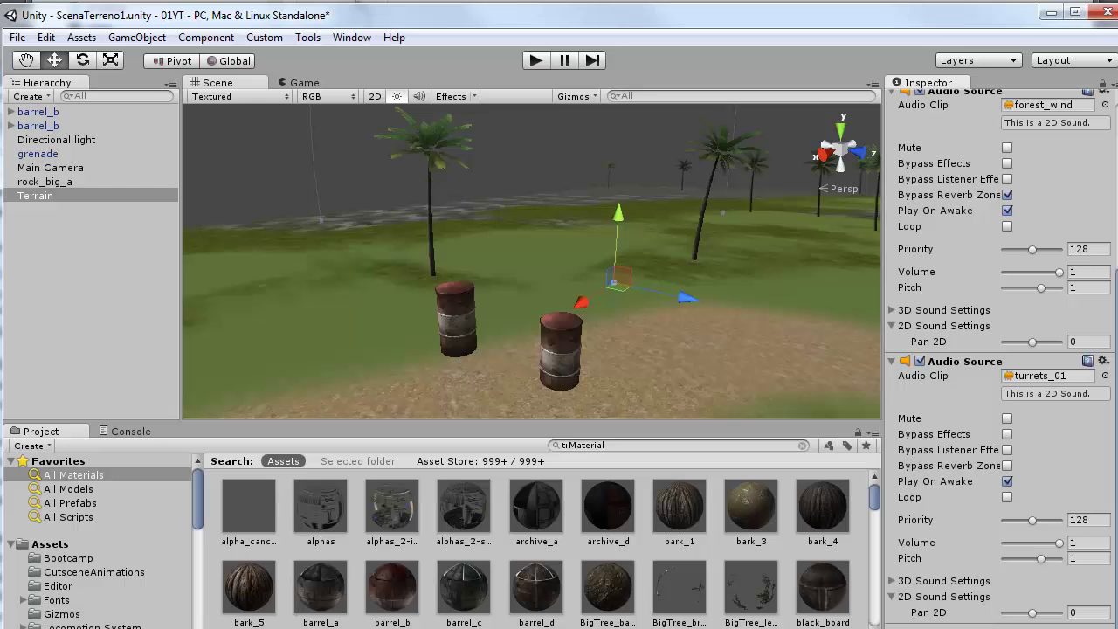
left_click(535, 60)
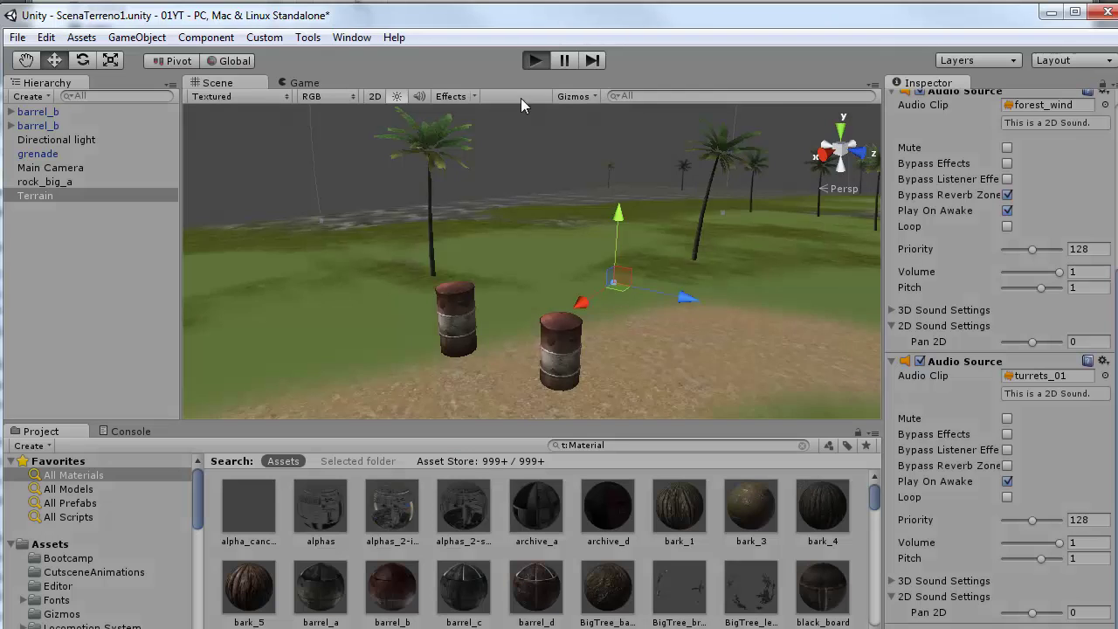